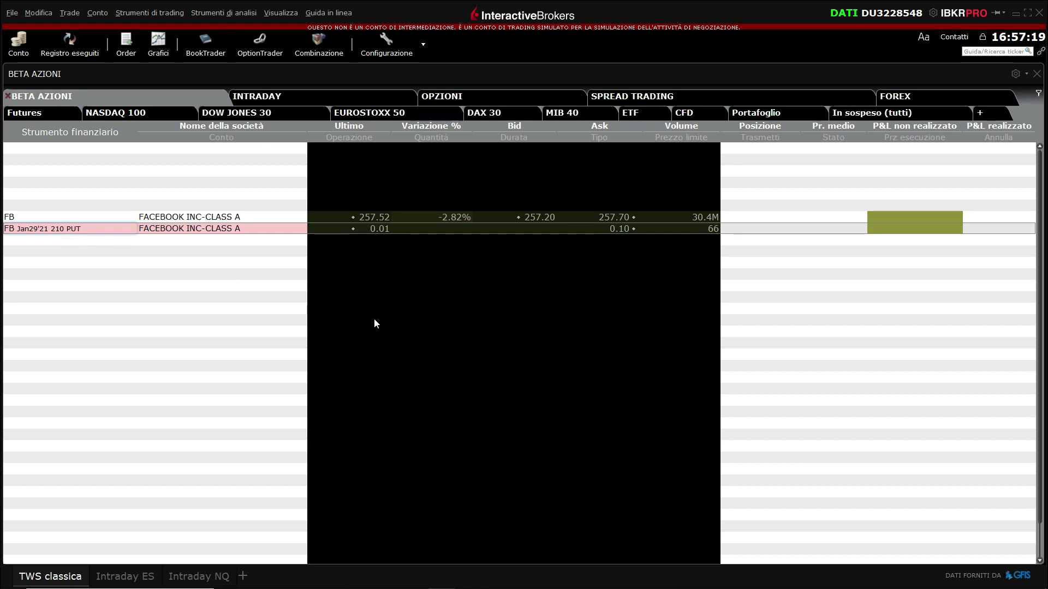
Delete the FB stock and the FB Jan29'21 210 put rows from the BETA AZIONI watchlist.
left_click(362, 220)
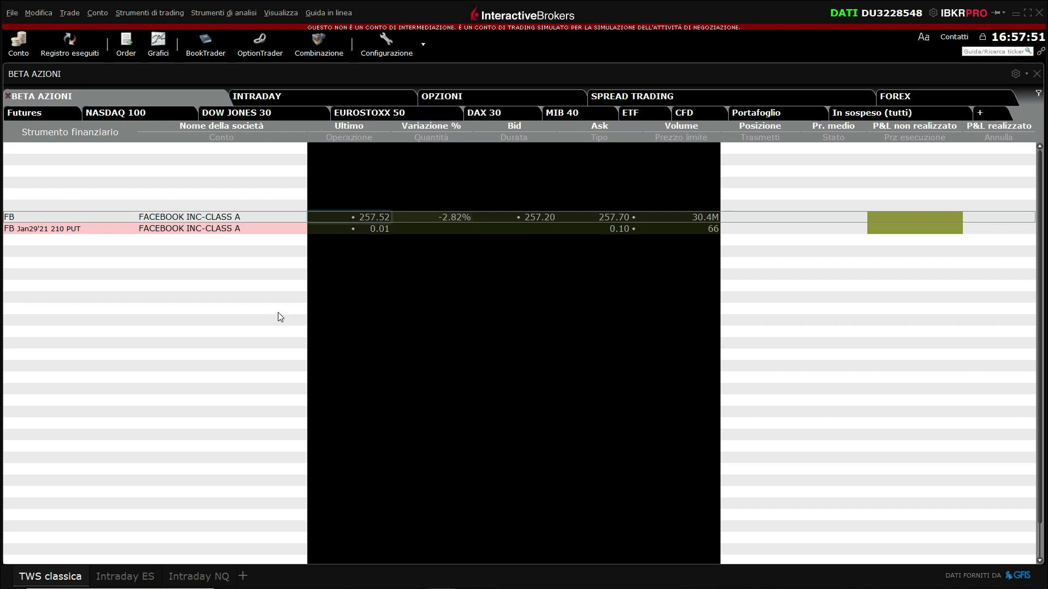
left_click(145, 200)
left_click(264, 221, "shift")
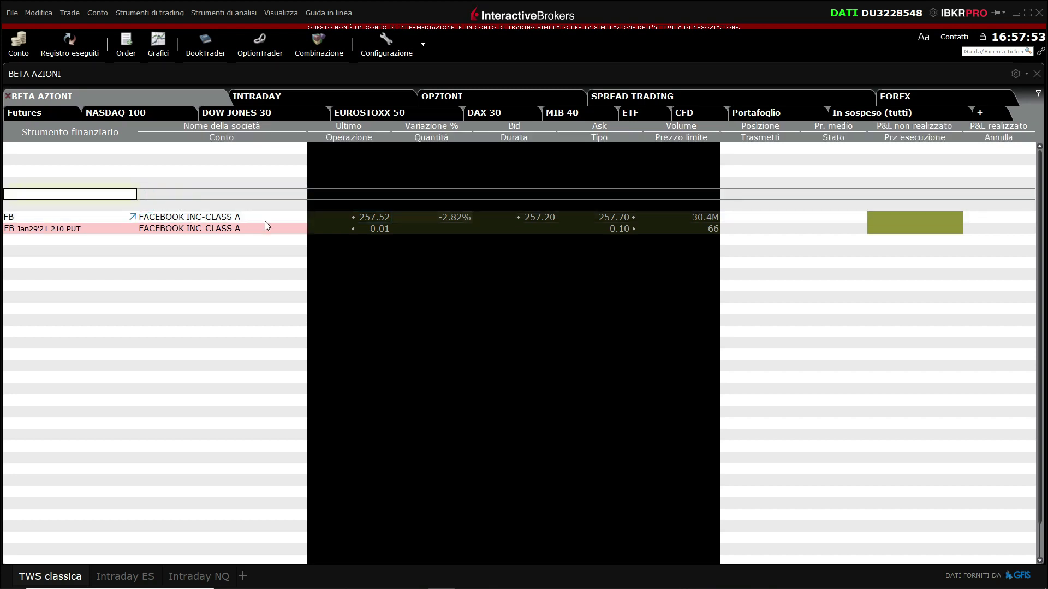
key("Delete")
key("Delete")
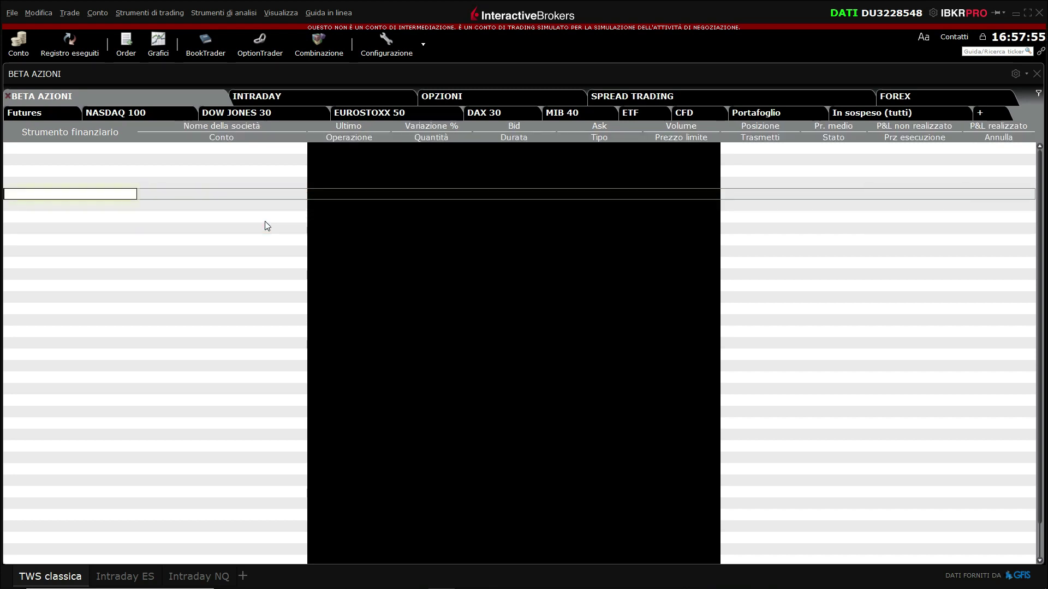
Add the SPY stock from the ARCA listing with SMART routing to the watchlist.
type("spy")
key("Return")
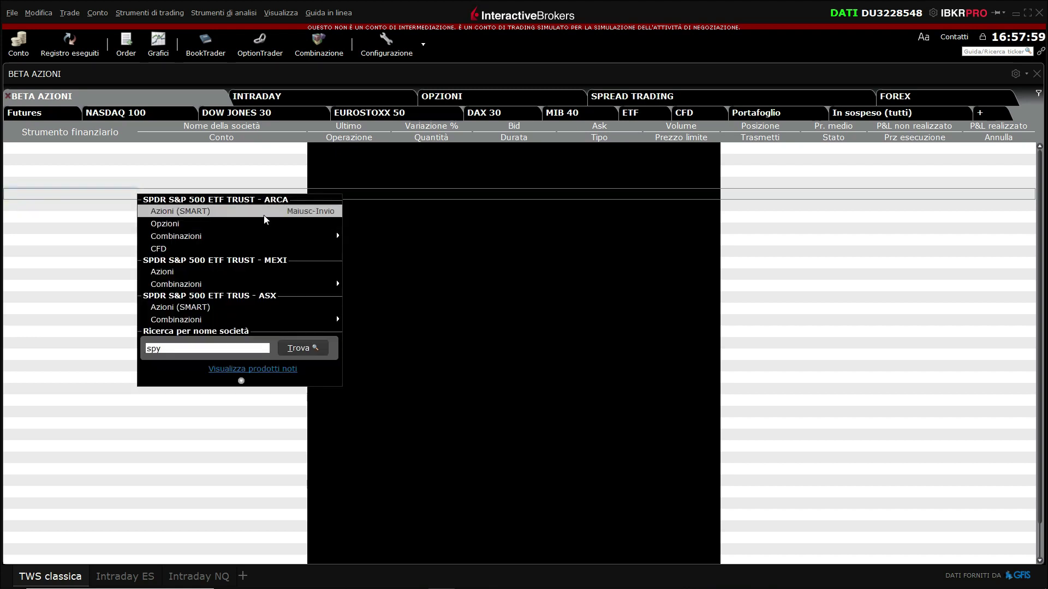
left_click(264, 213)
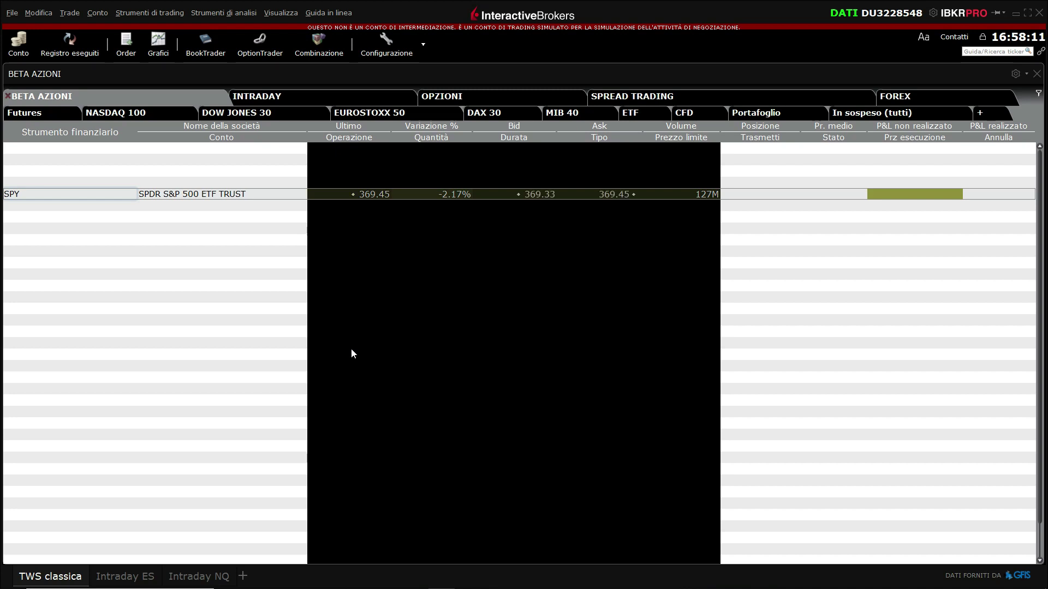
Open SPY's option chains in OptionTrader and show the regular FEB 19 '21 expiration.
left_click(229, 195)
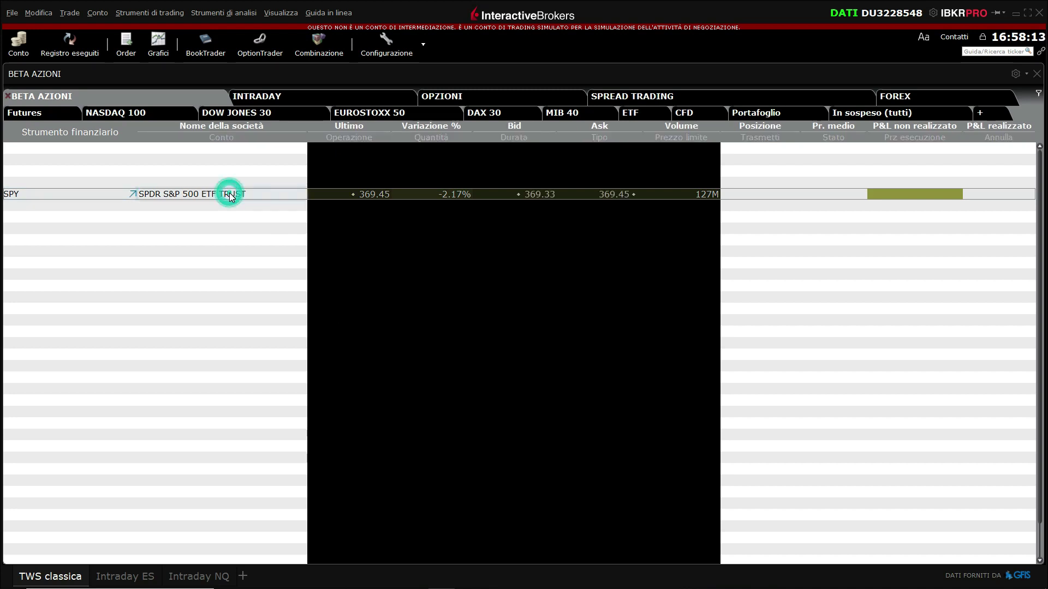
left_click(261, 42)
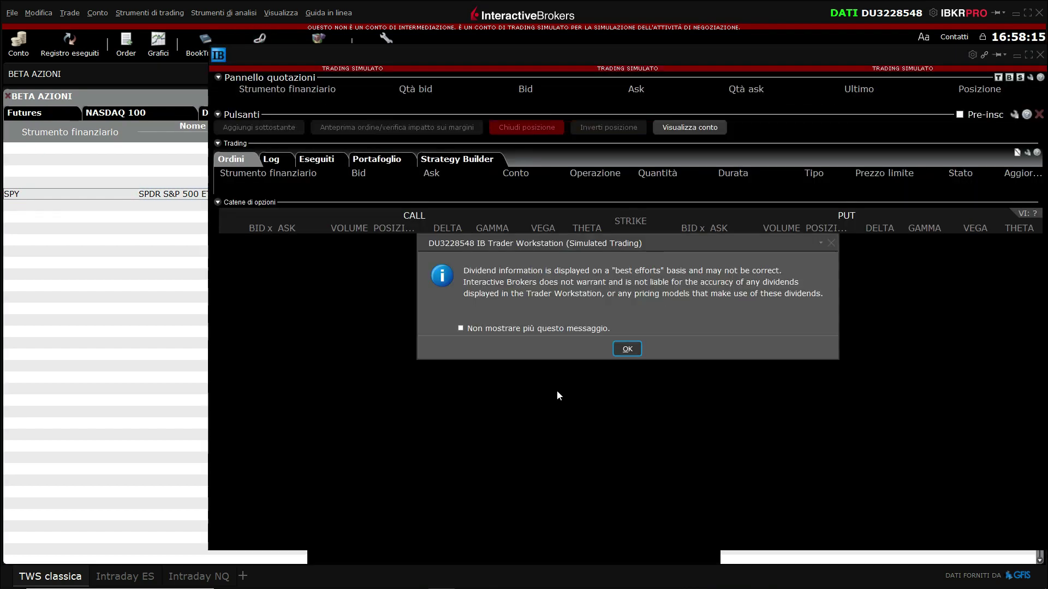
left_click(627, 348)
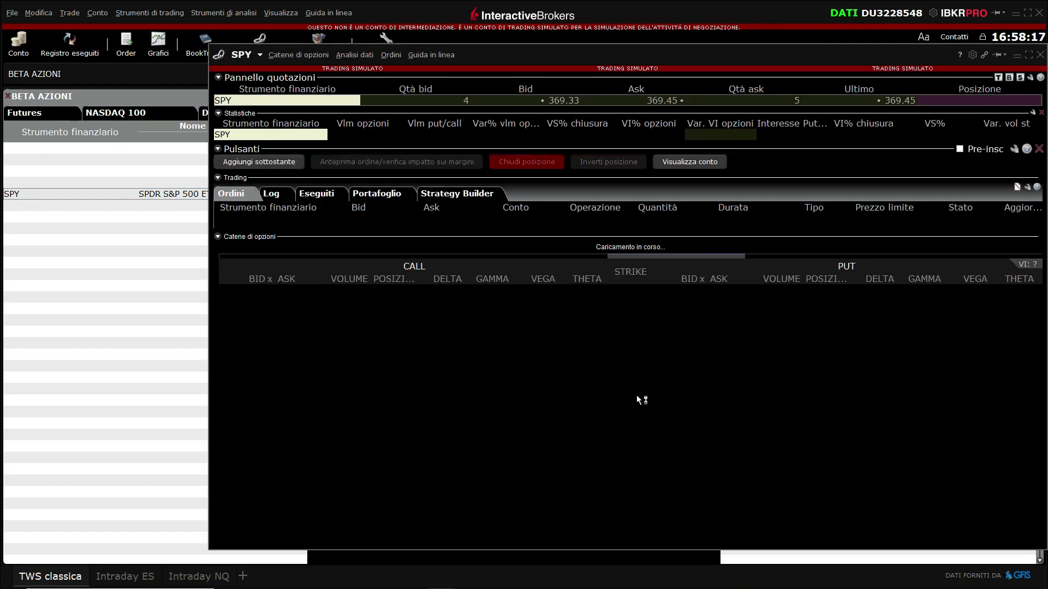
left_click_drag(816, 54, 774, 39)
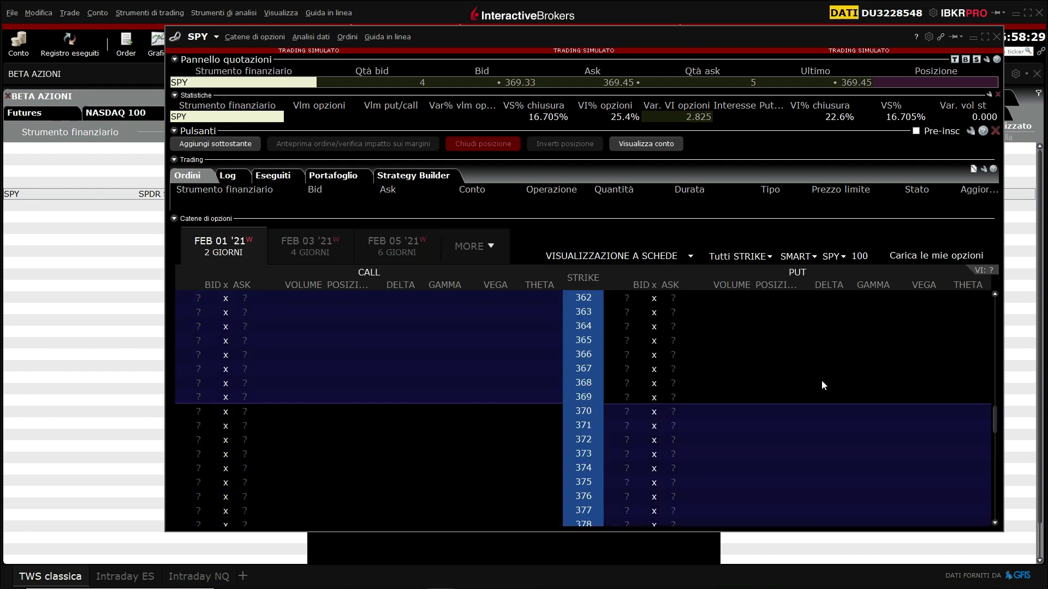
left_click(467, 246)
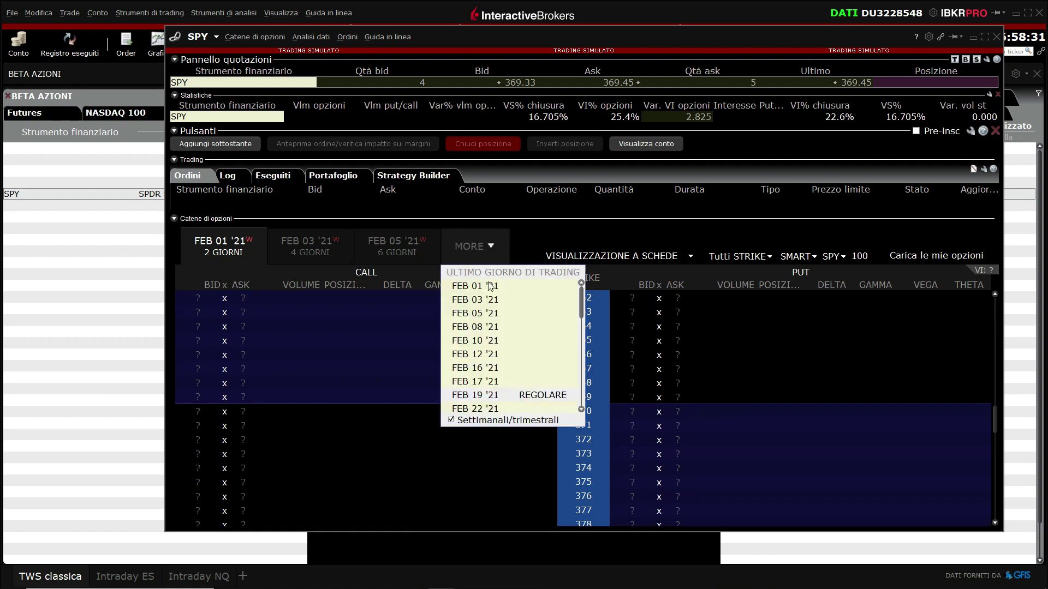
left_click(552, 396)
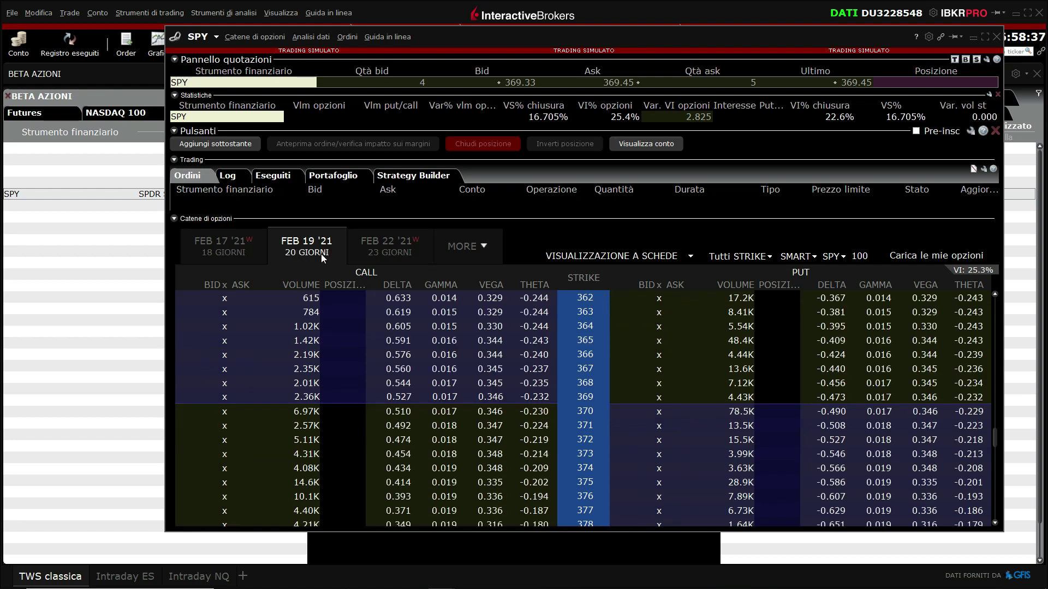
Add the SPY Feb19'21 295 put from the option chain to the watchlist below SPY, and minimise the option chain window.
scroll(689, 443, "up", 7)
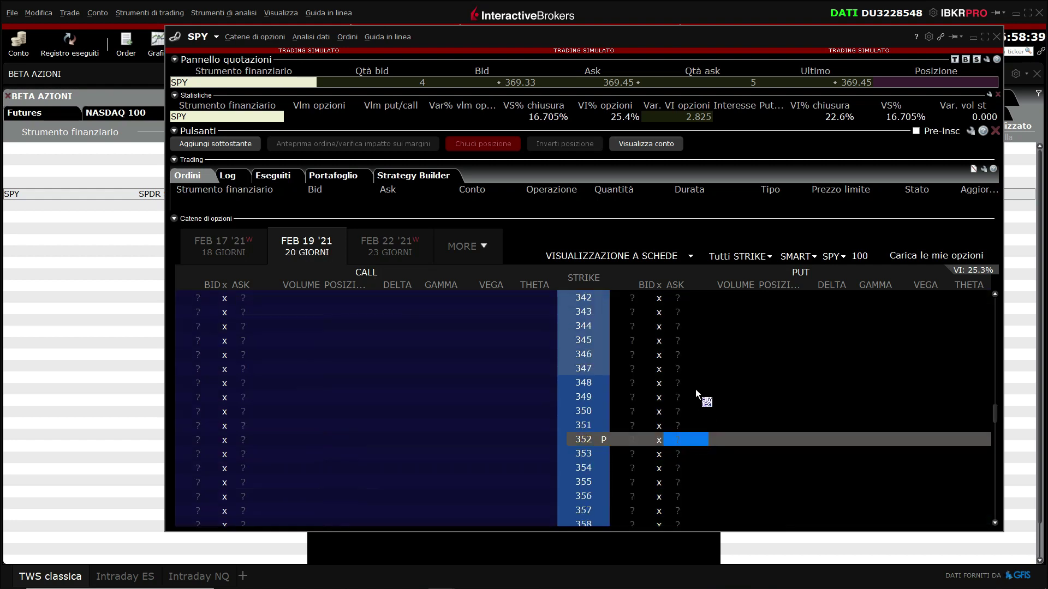
scroll(688, 398, "up", 17)
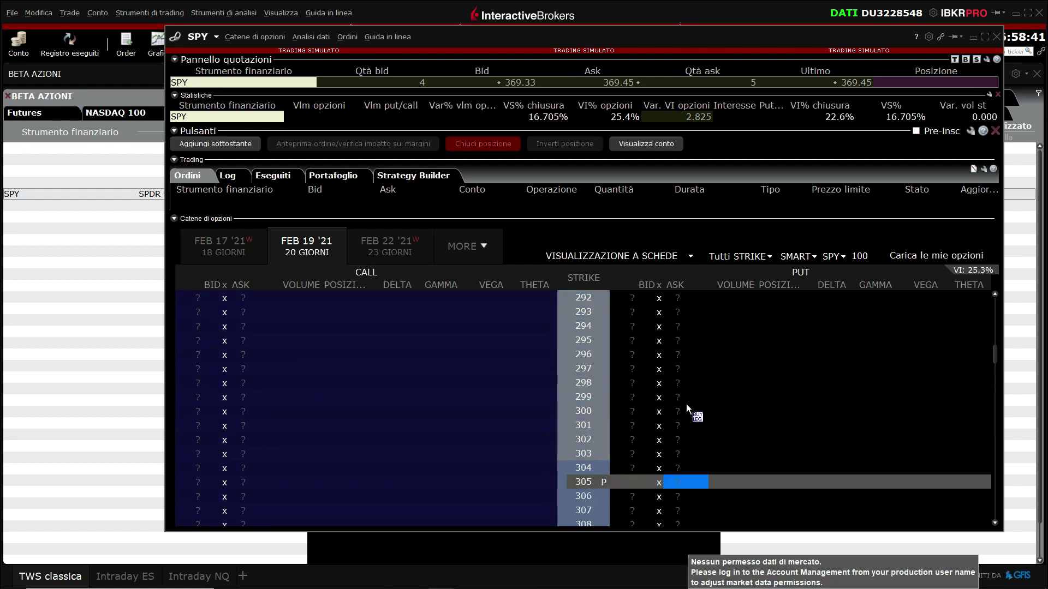
left_click(675, 341)
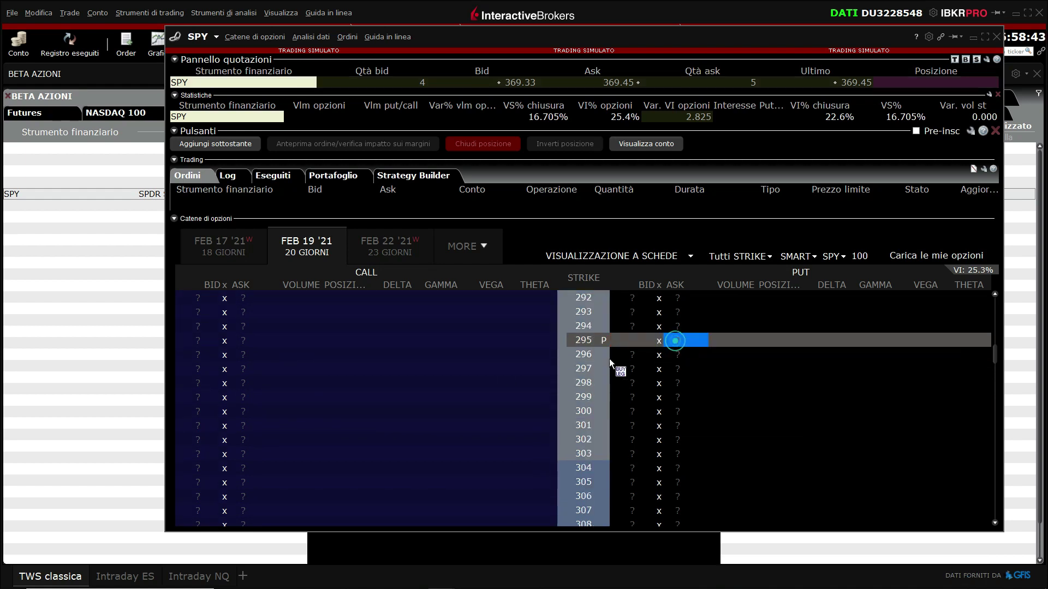
left_click_drag(608, 359, 96, 215)
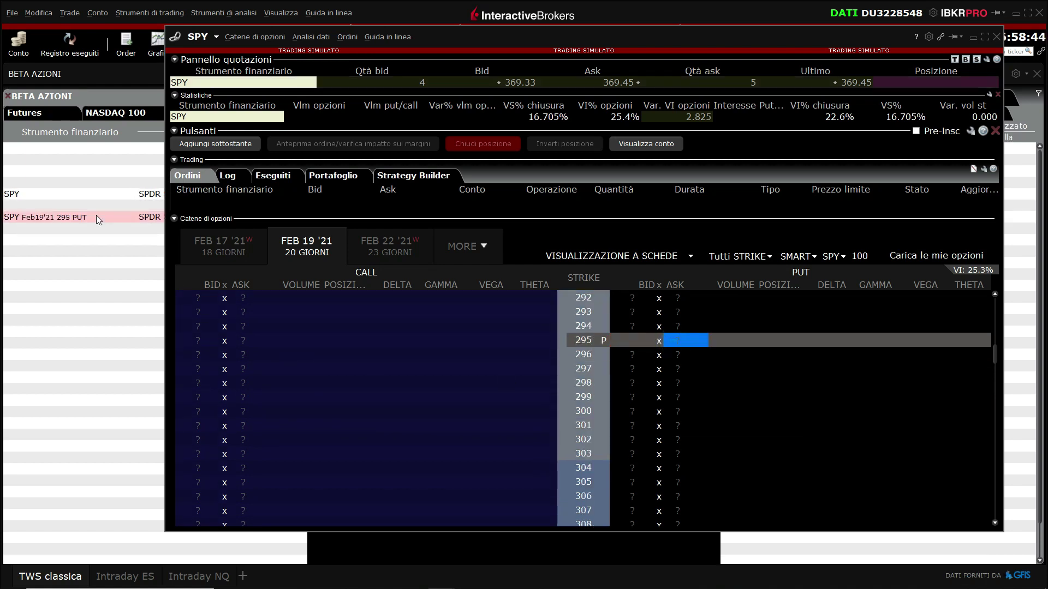
left_click(973, 37)
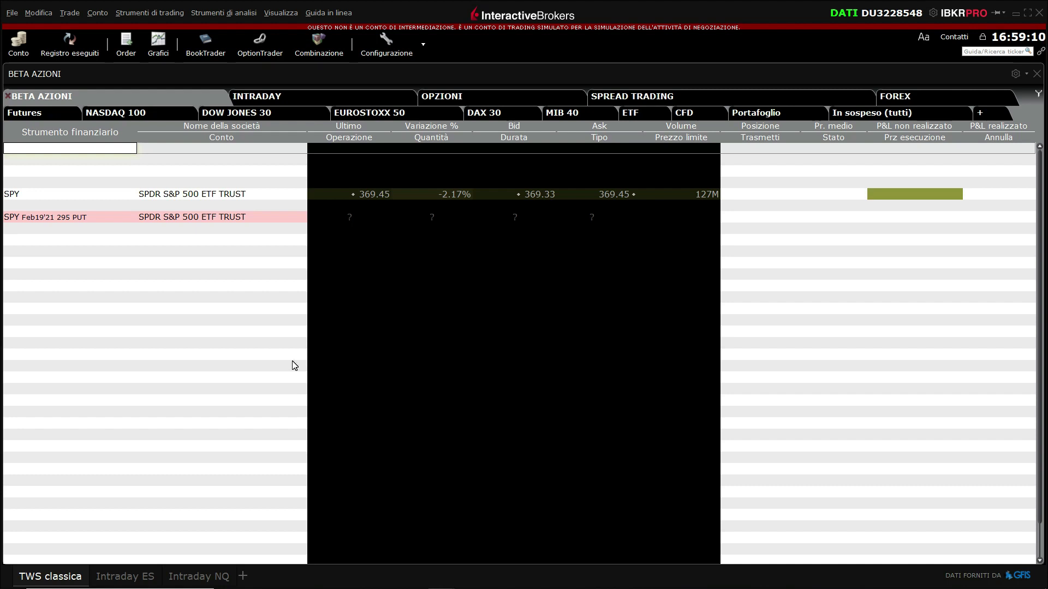
View the SPY Feb19'21 295 put's price chart as a 1 Month line, and minimise the chart.
left_click(254, 217)
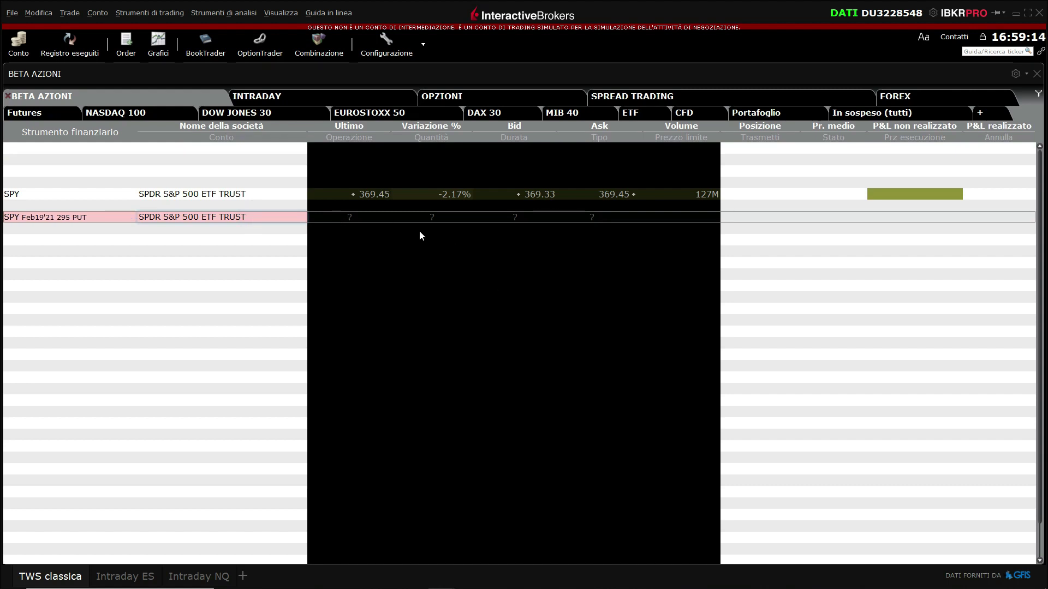
left_click(158, 44)
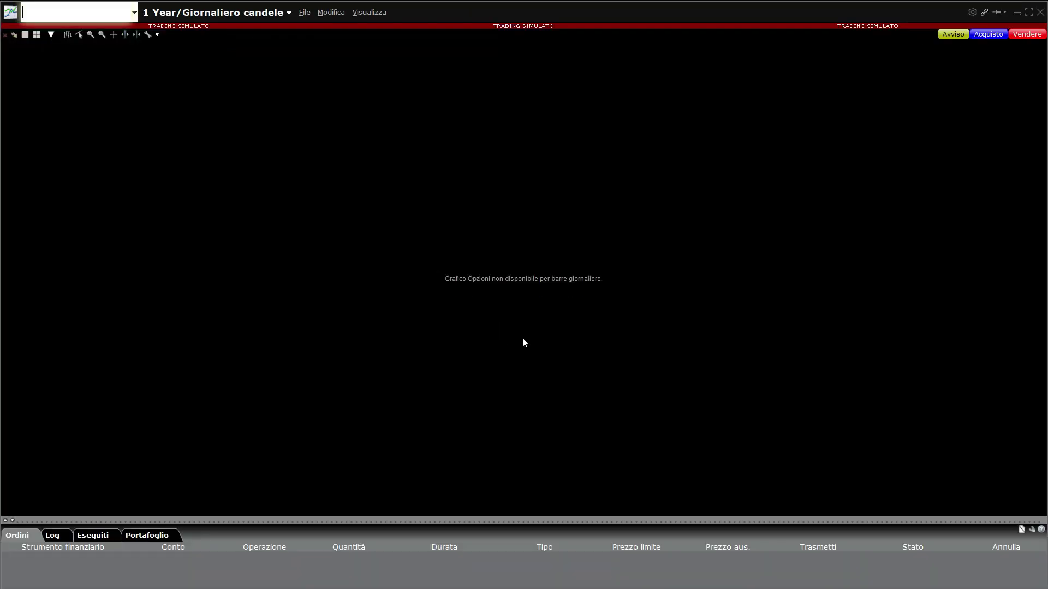
left_click(254, 11)
mouse_move(203, 120)
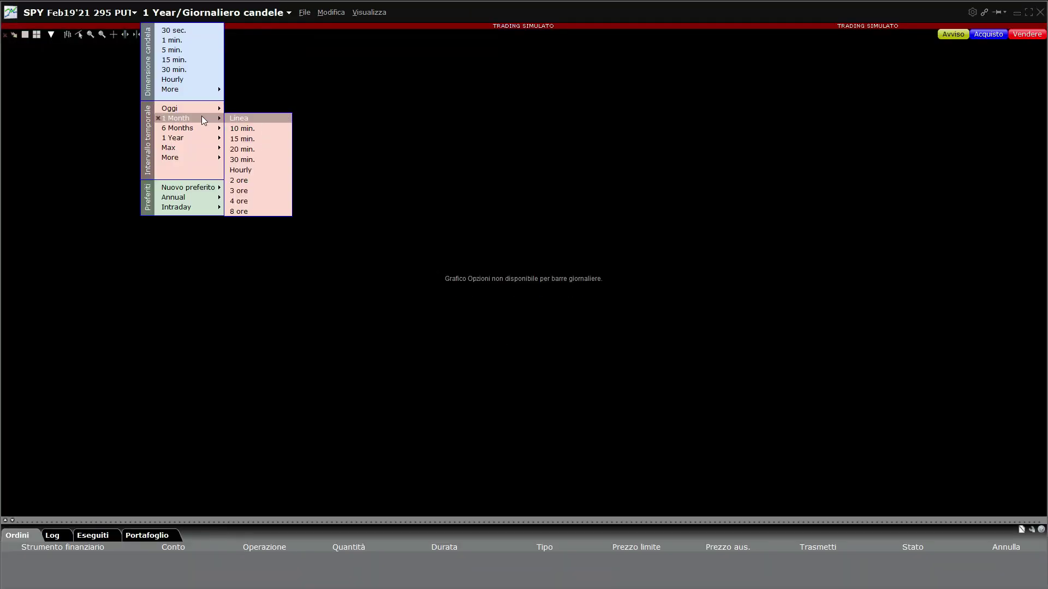
left_click(251, 119)
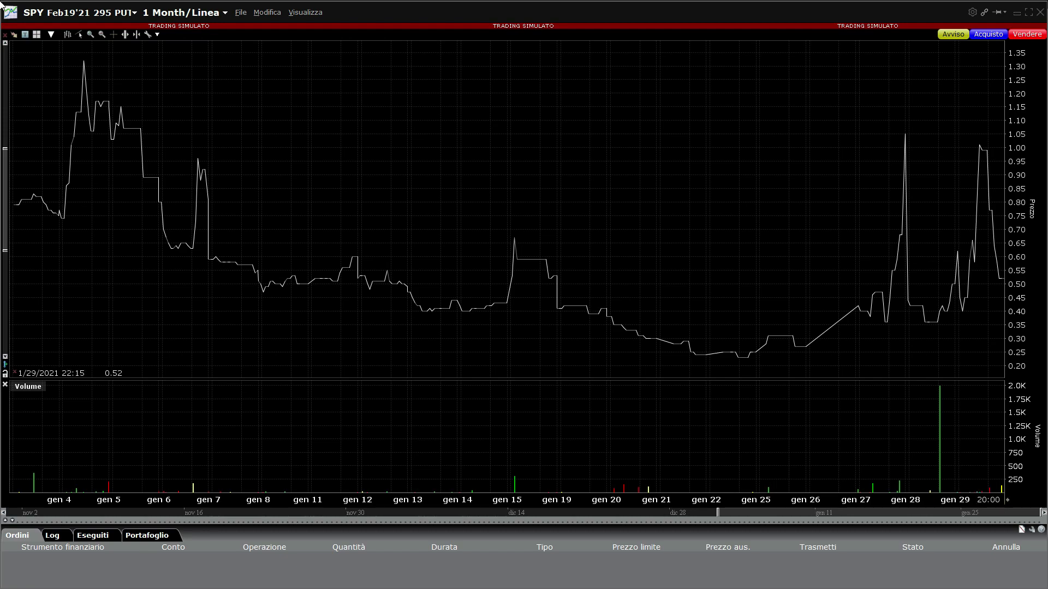
left_click(1017, 12)
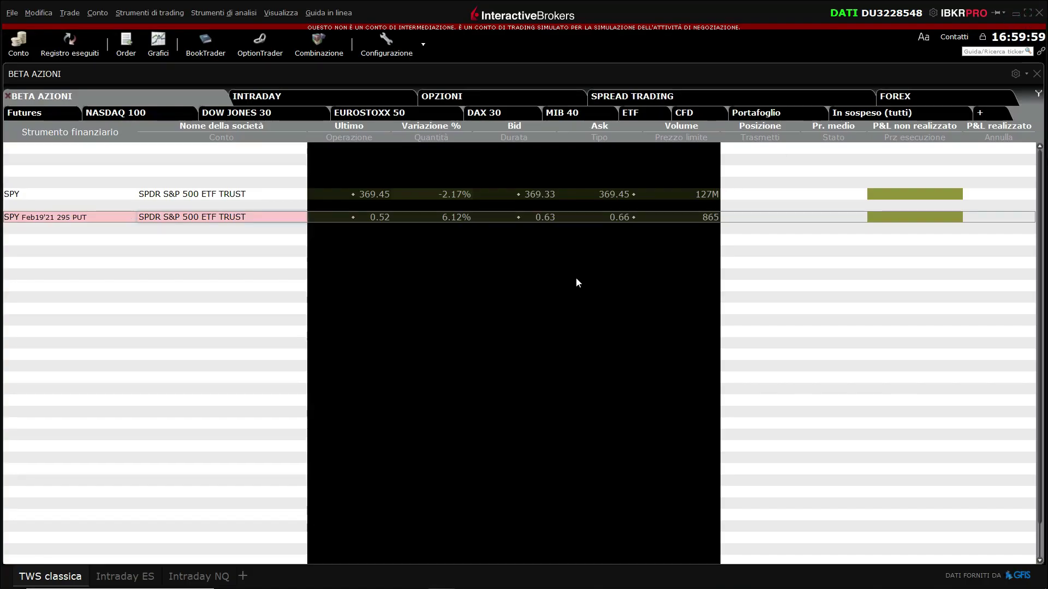
Open the SPY stock chart and set it to 6 Months with daily candles.
left_click(221, 194)
left_click(157, 41)
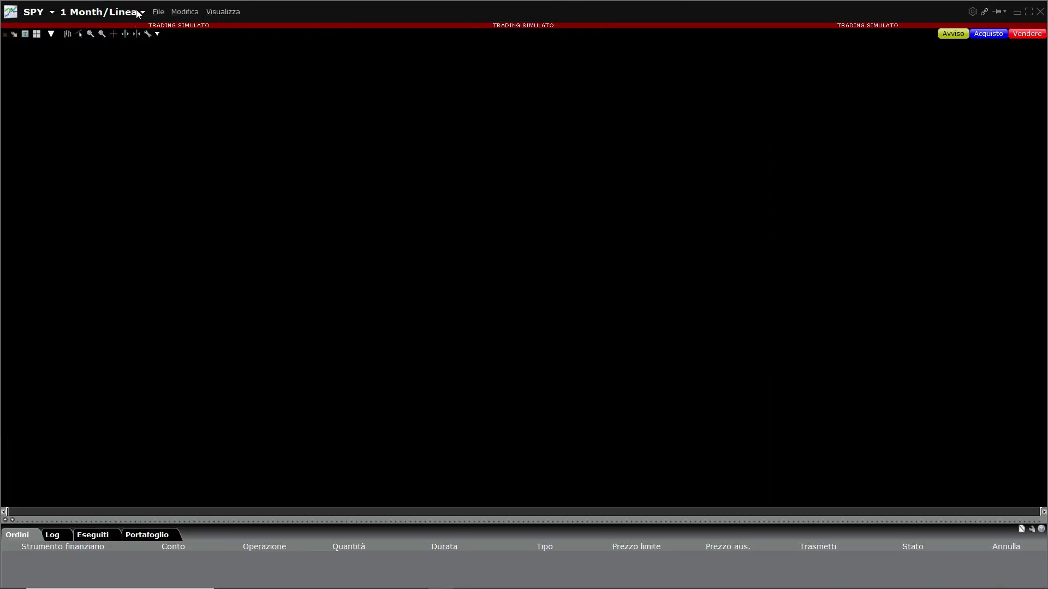
left_click(120, 12)
mouse_move(109, 141)
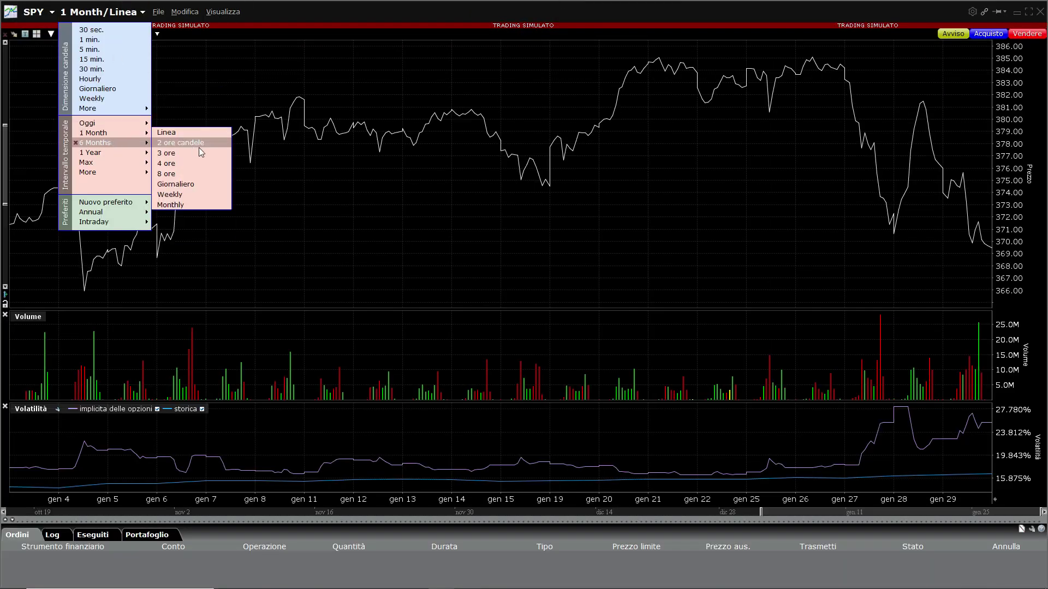
left_click(199, 185)
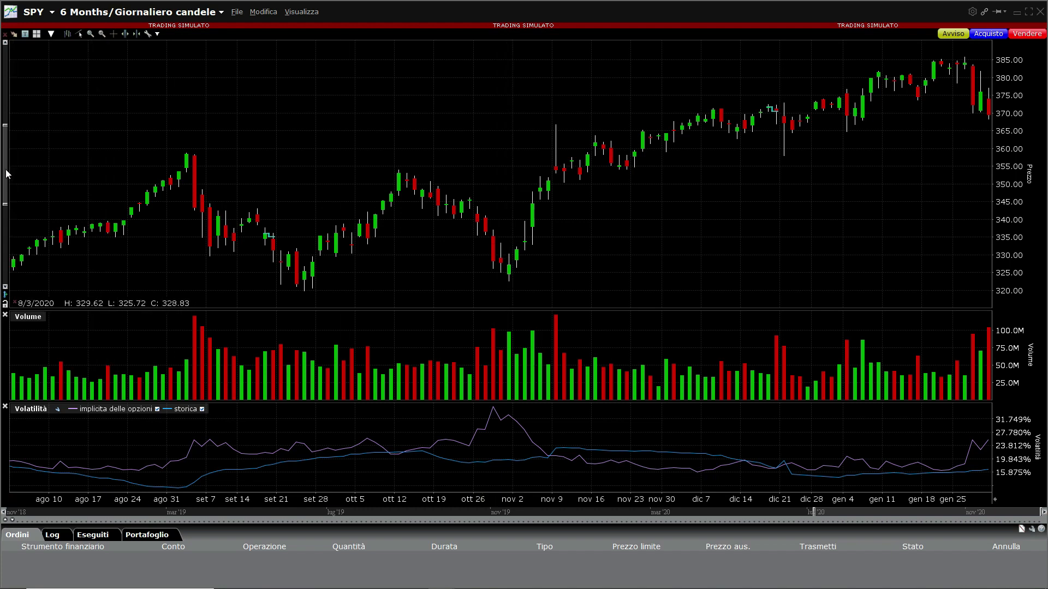
Add a horizontal trend line to the SPY chart, move it down to about 295, and minimise the chart.
left_click_drag(6, 174, 6, 177)
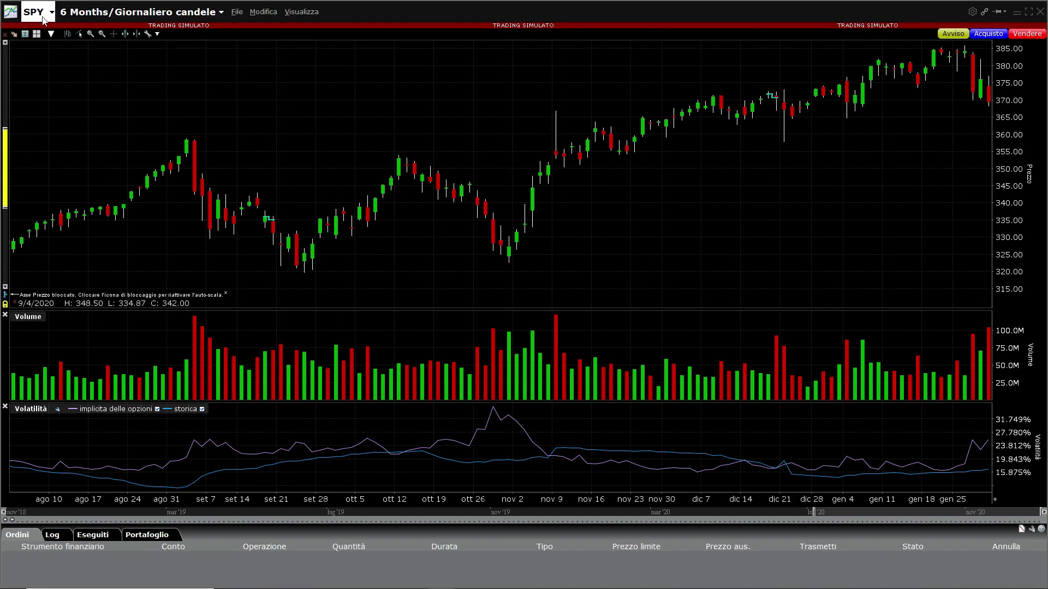
left_click(79, 34)
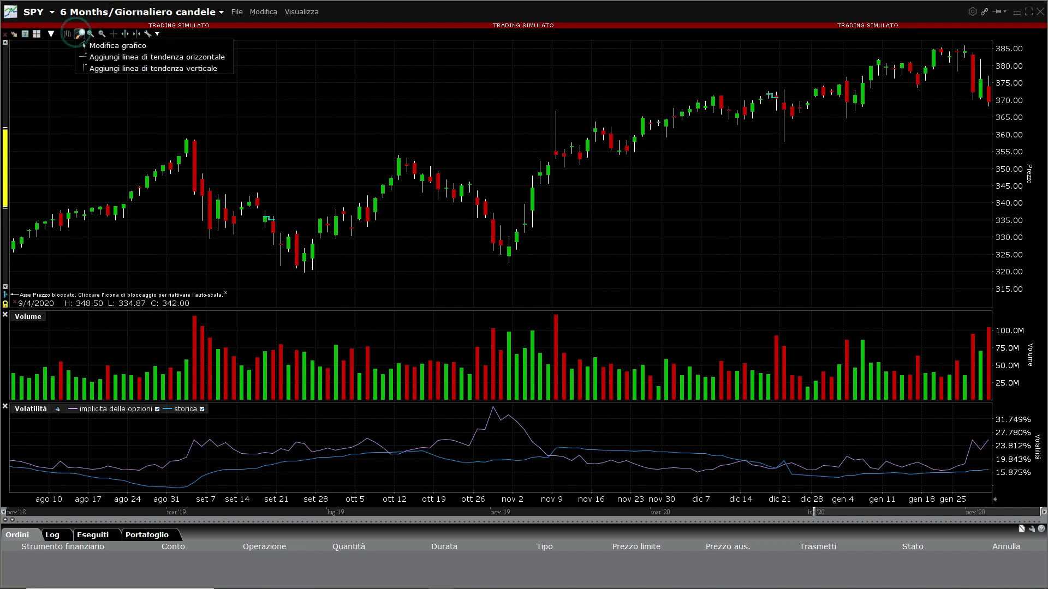
left_click(116, 56)
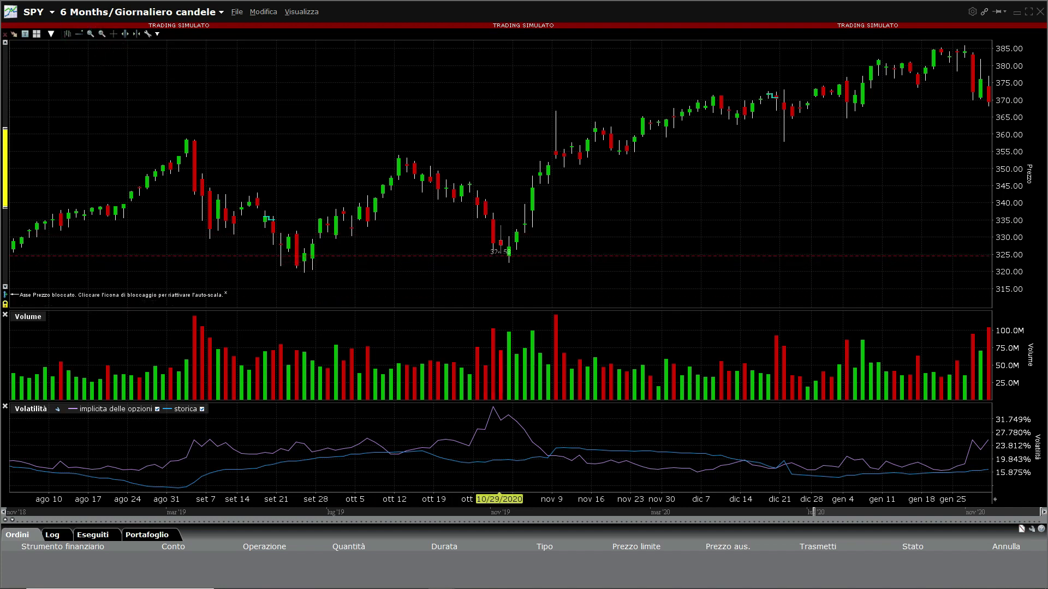
left_click(499, 252)
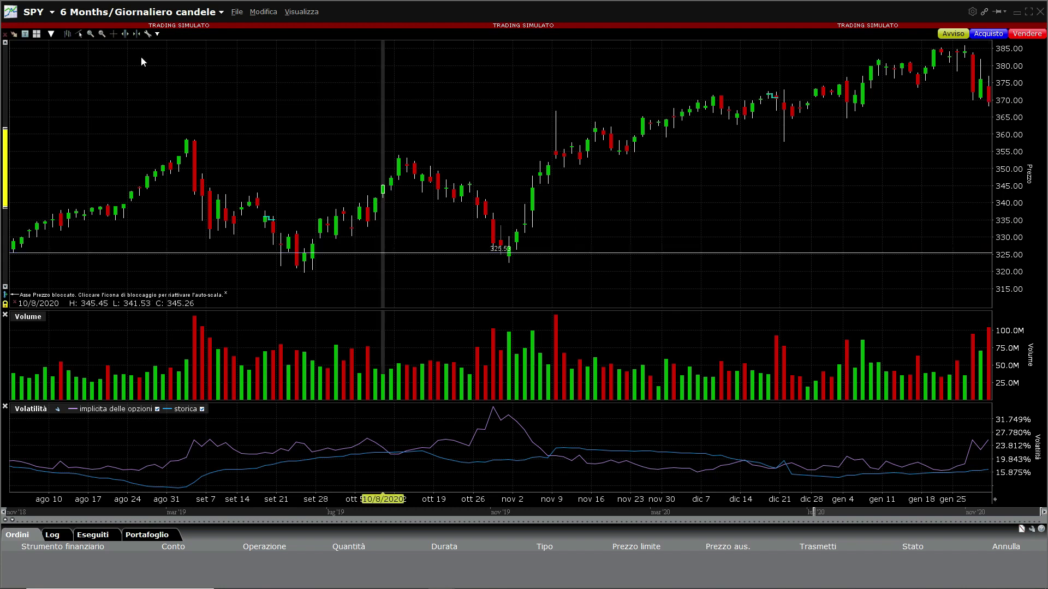
left_click(15, 143)
left_click_drag(7, 154, 7, 186)
left_click_drag(805, 146, 815, 247)
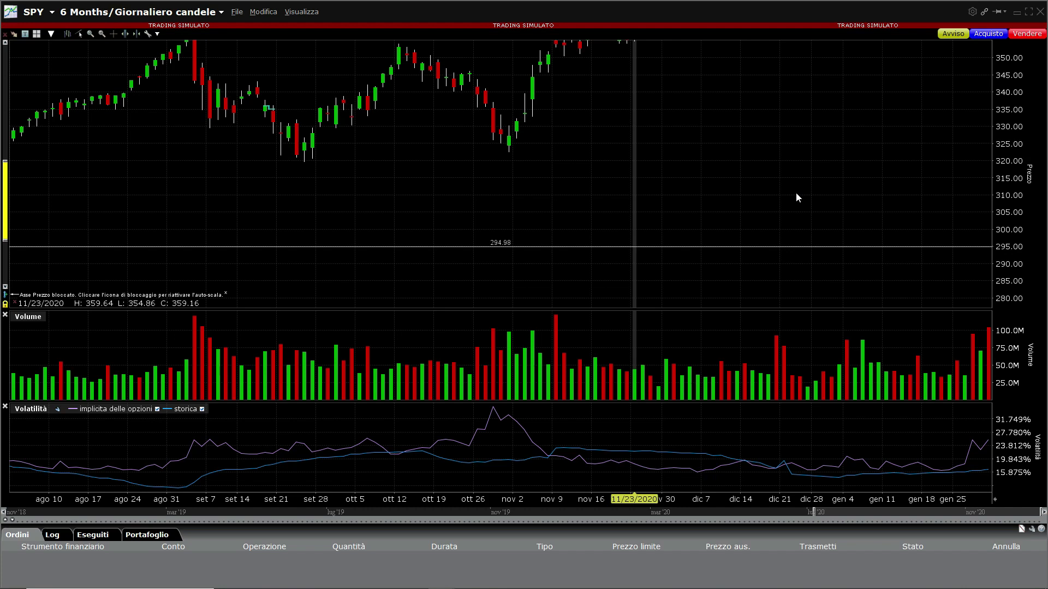
left_click(1016, 11)
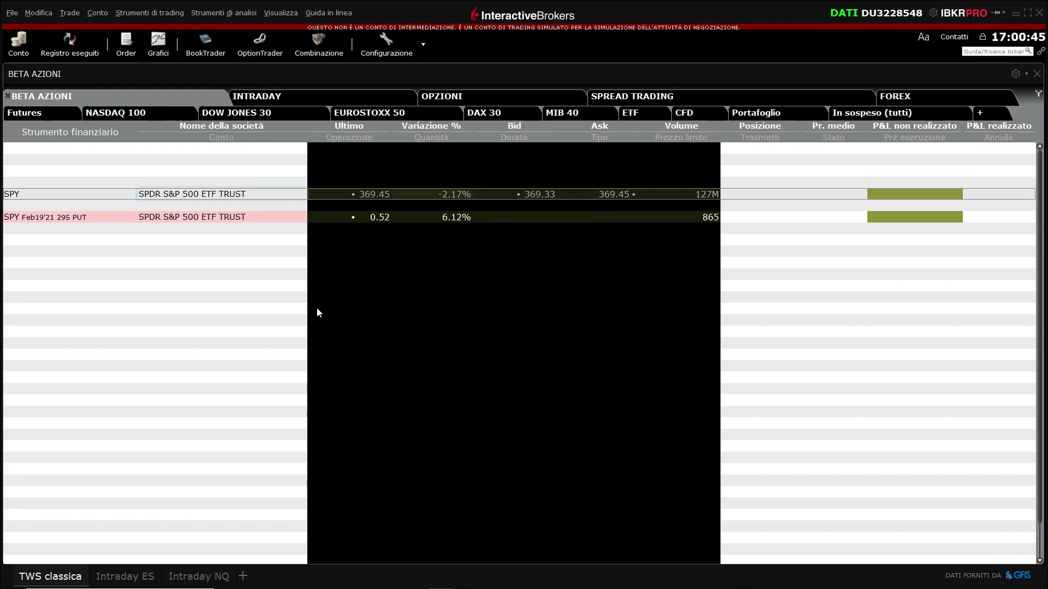
Call up charts from the watchlist for the SPY Feb19'21 295 put and for SPY stock.
left_click(246, 217)
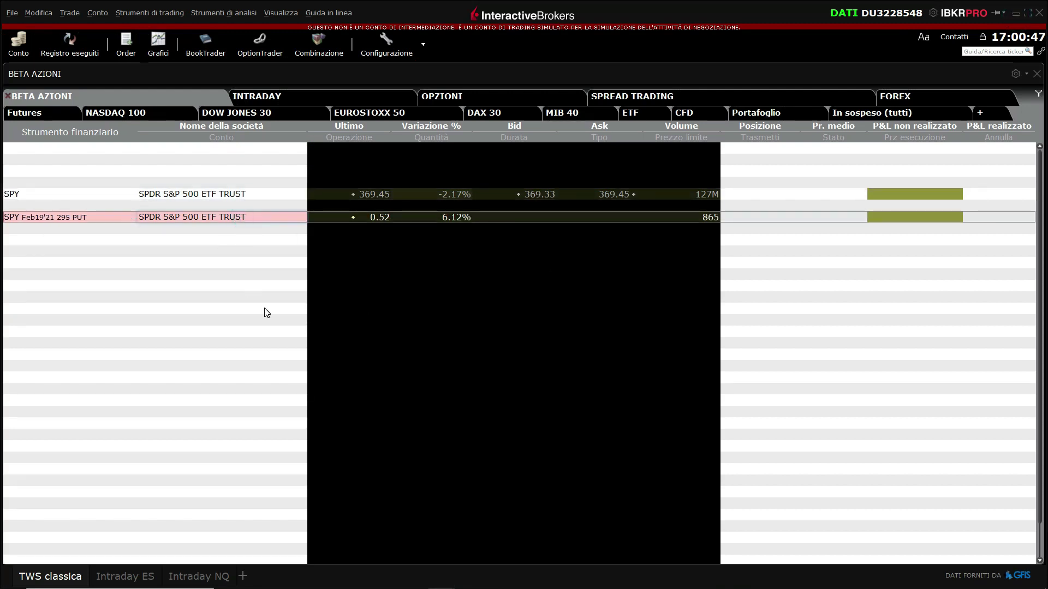
left_click(158, 44)
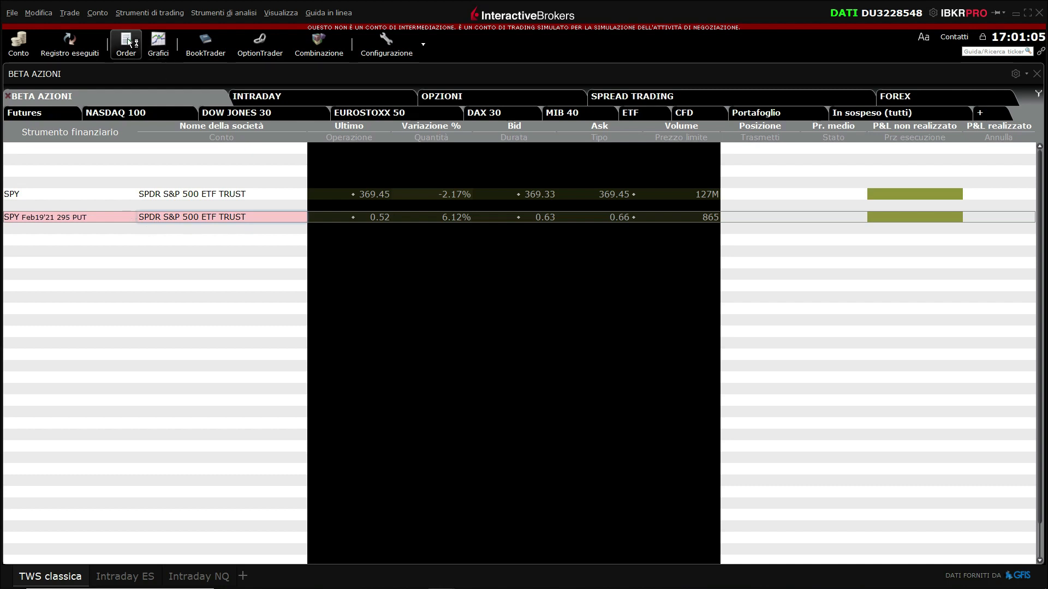
left_click(198, 194)
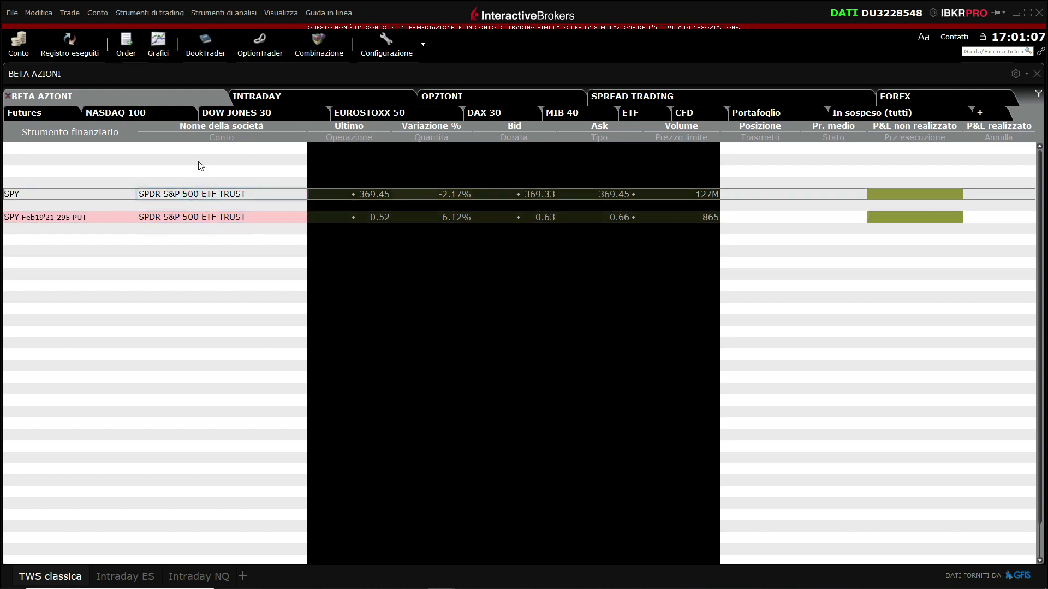
left_click(160, 43)
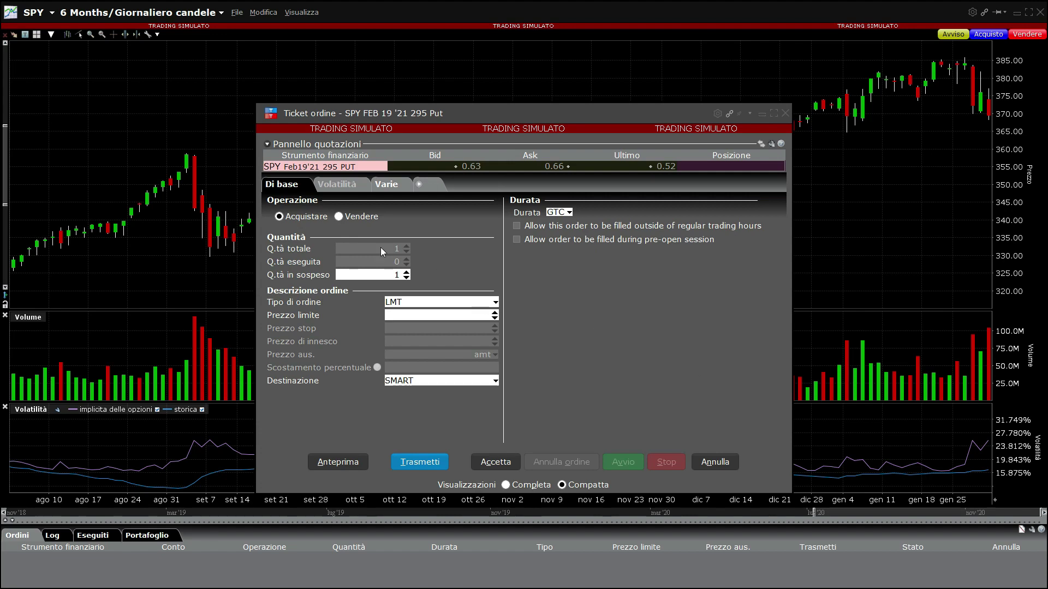
Set the SPY Feb19'21 295 put's order ticket to sell at a limit price of 1.01, and preview the order.
left_click(353, 218)
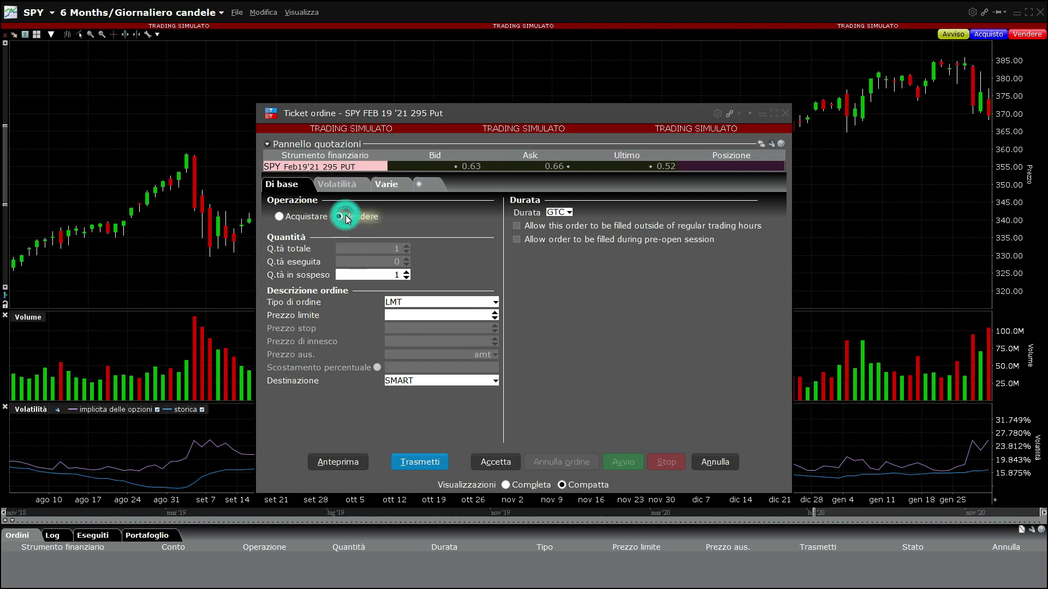
left_click(447, 315)
type("1.01")
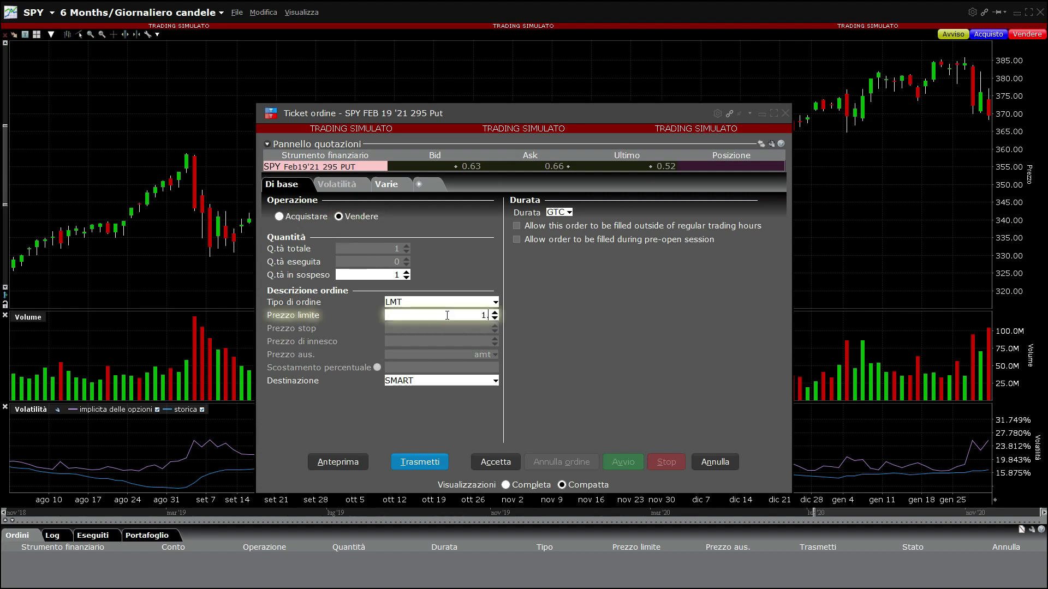
left_click(343, 463)
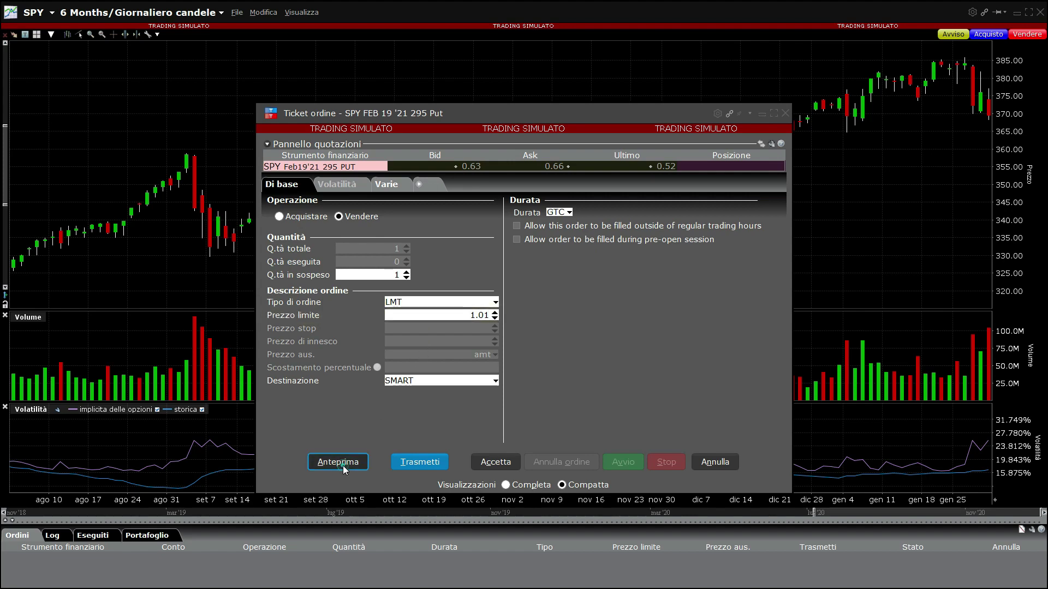
View the performance profile of the previewed put sale, and close both the profile and the order preview.
left_click(424, 374)
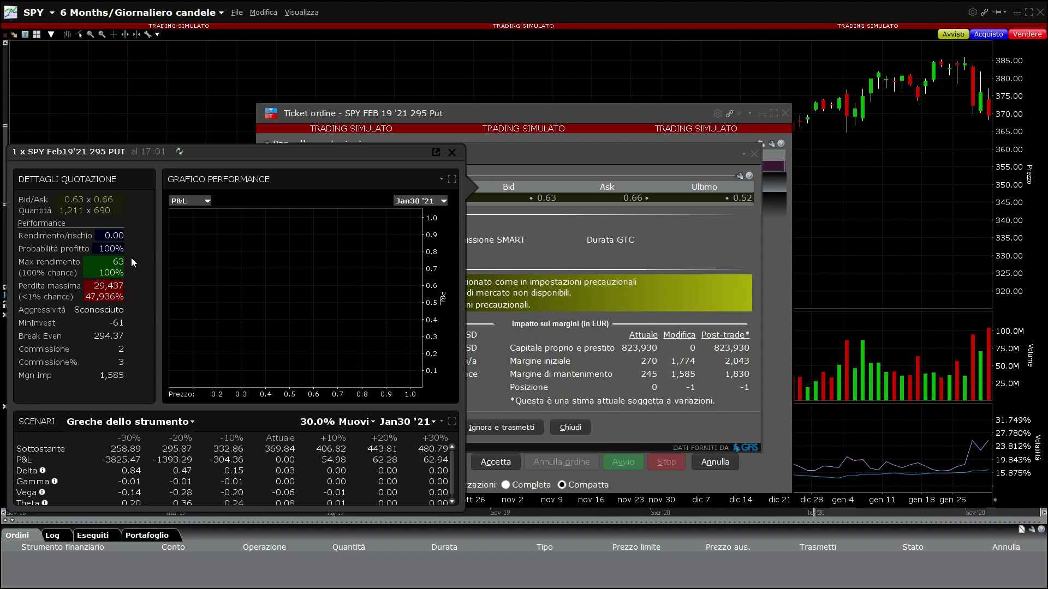
left_click(452, 152)
left_click(577, 430)
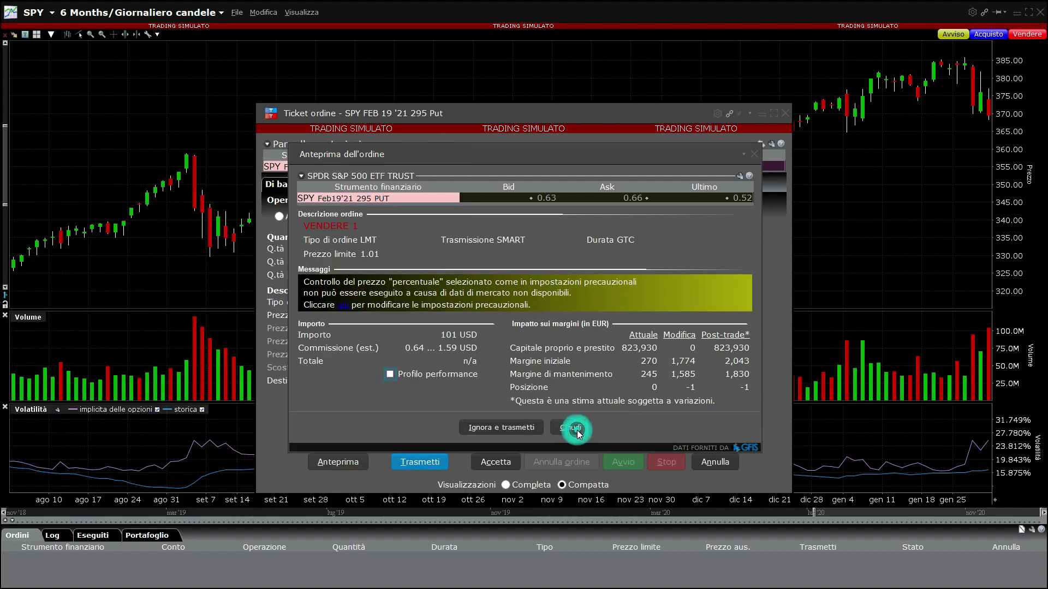
Close the put's order ticket without transmitting it, and minimise the SPY chart.
left_click(785, 113)
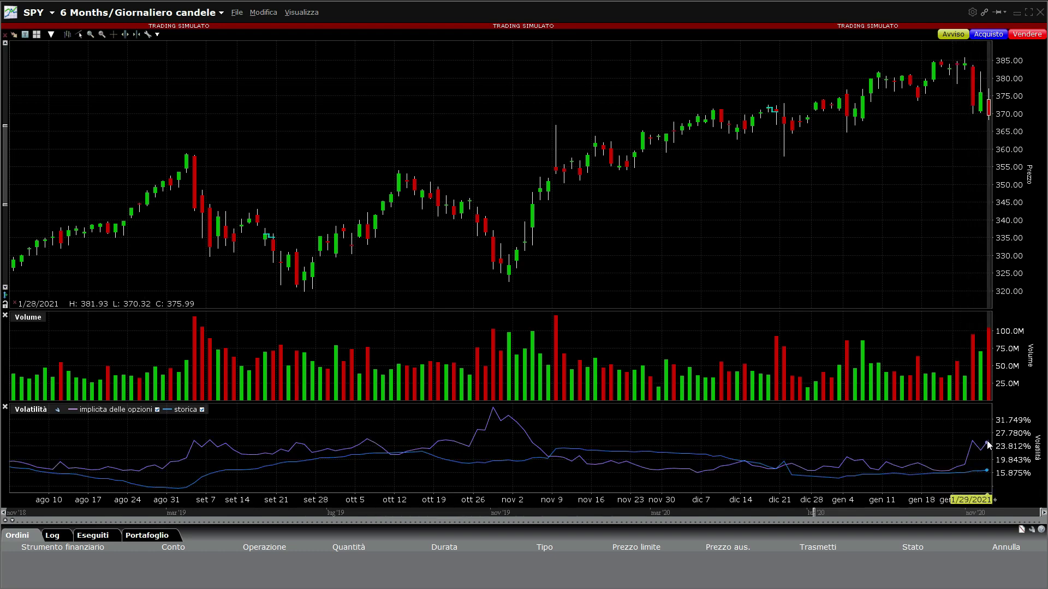
left_click(1017, 13)
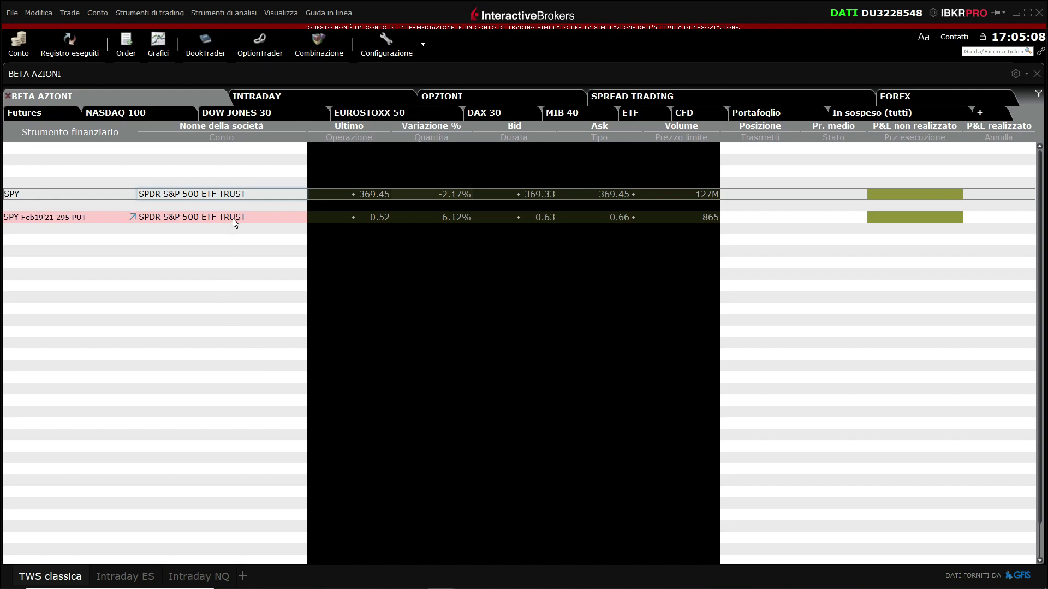
left_click(235, 247)
left_click(229, 197)
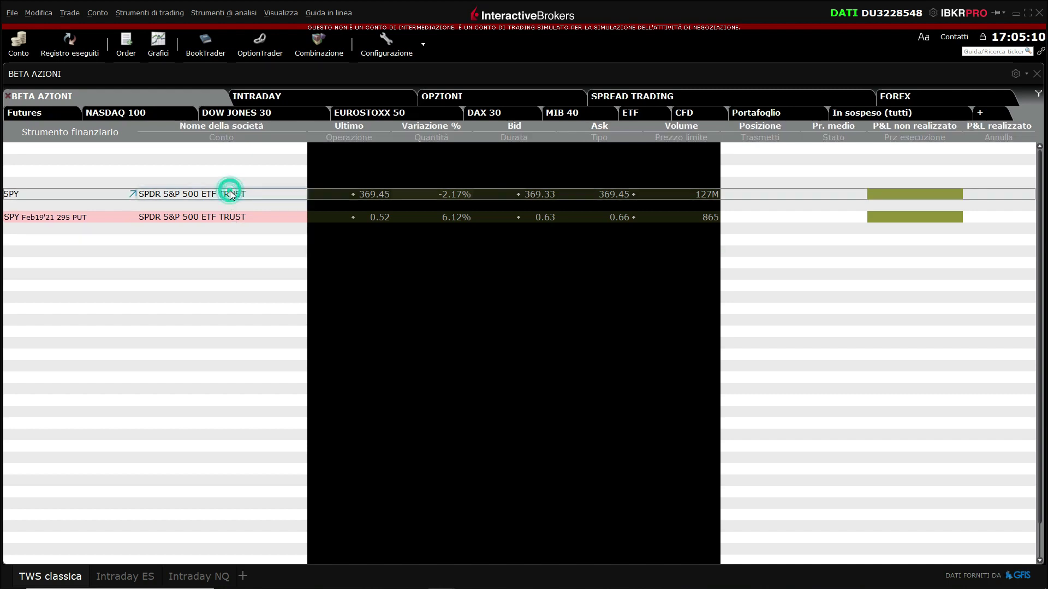
left_click(86, 216)
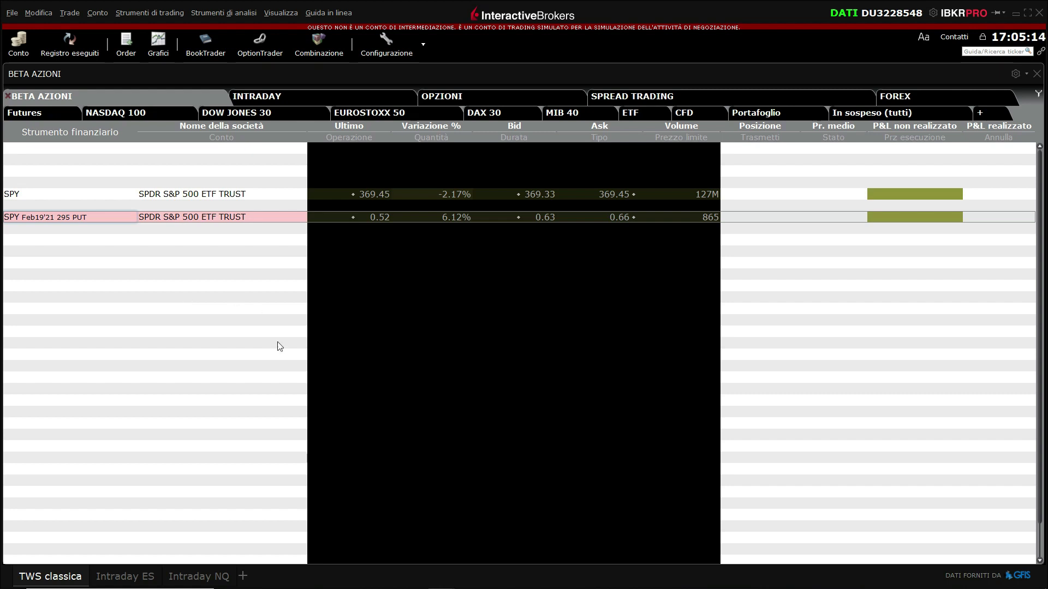